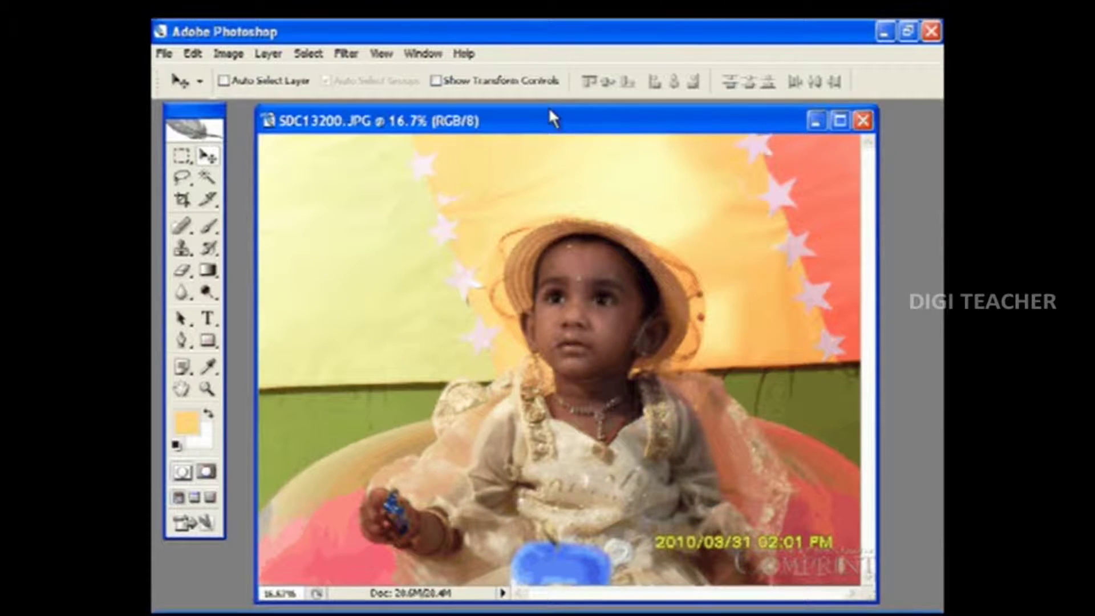
Preview a Brightness/Contrast adjustment of brightness +11 and contrast -12 on the photo.
{"action": "left_click_drag", "start_coordinate": [550, 110], "coordinate": [549, 111]}
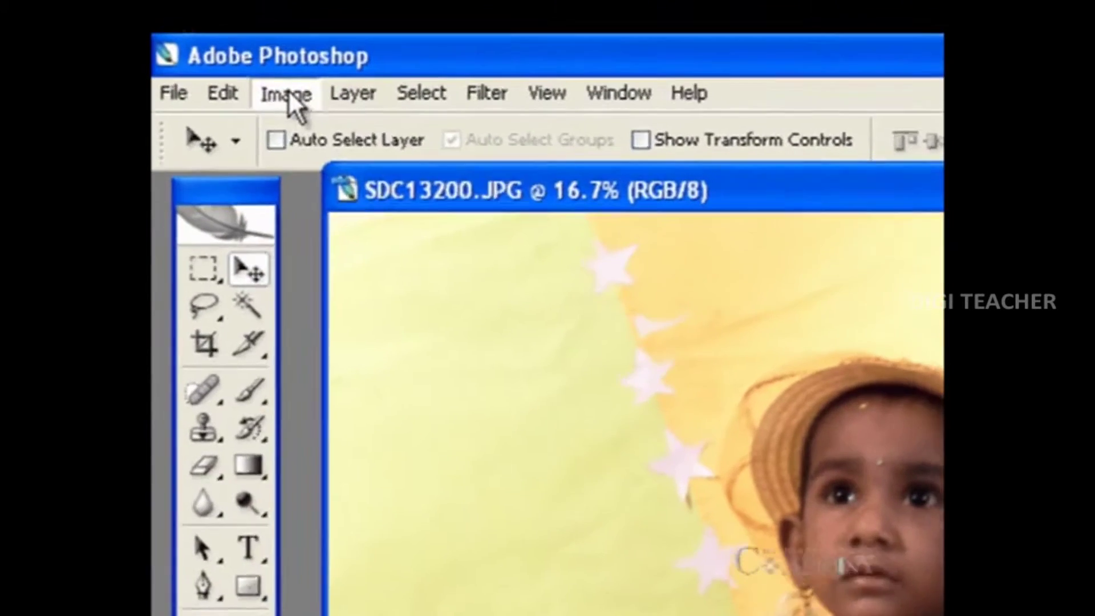
{"action": "left_click", "coordinate": [228, 54]}
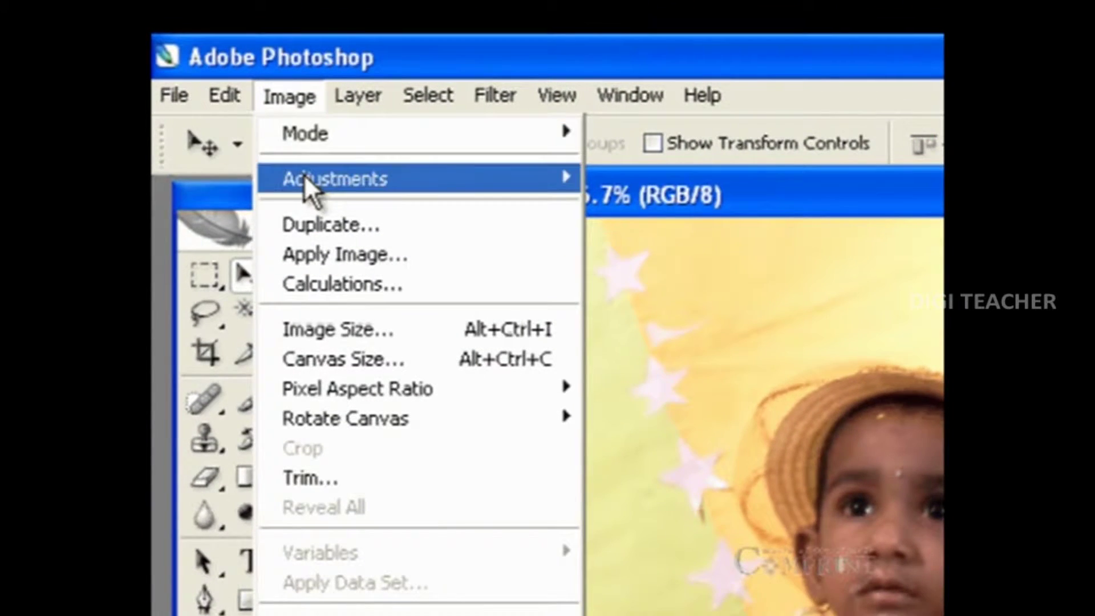
{"action": "mouse_move", "coordinate": [334, 179]}
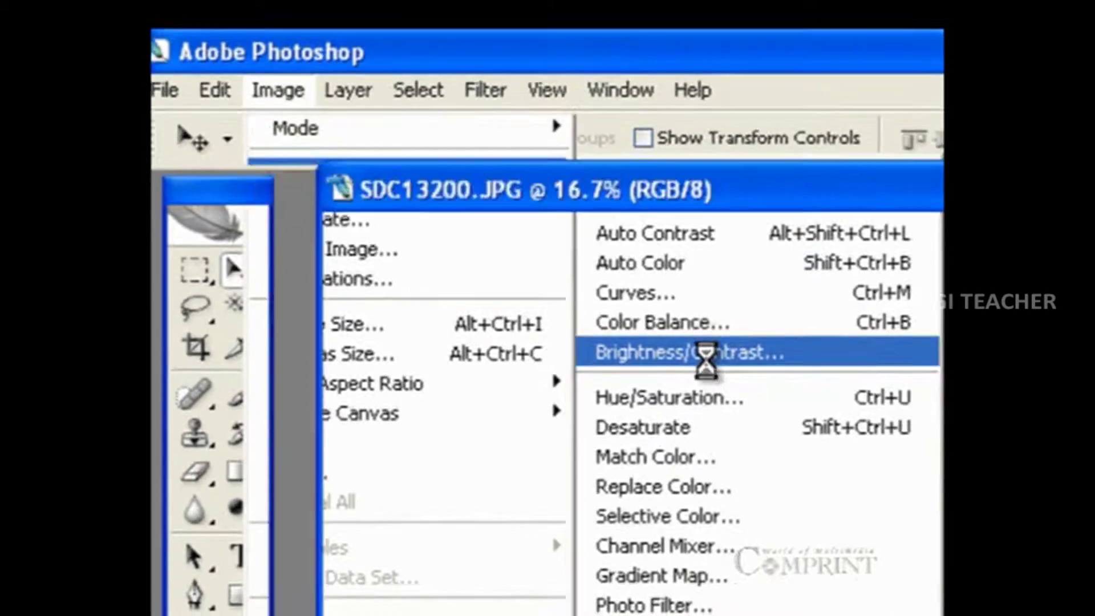
{"action": "left_click", "coordinate": [716, 365]}
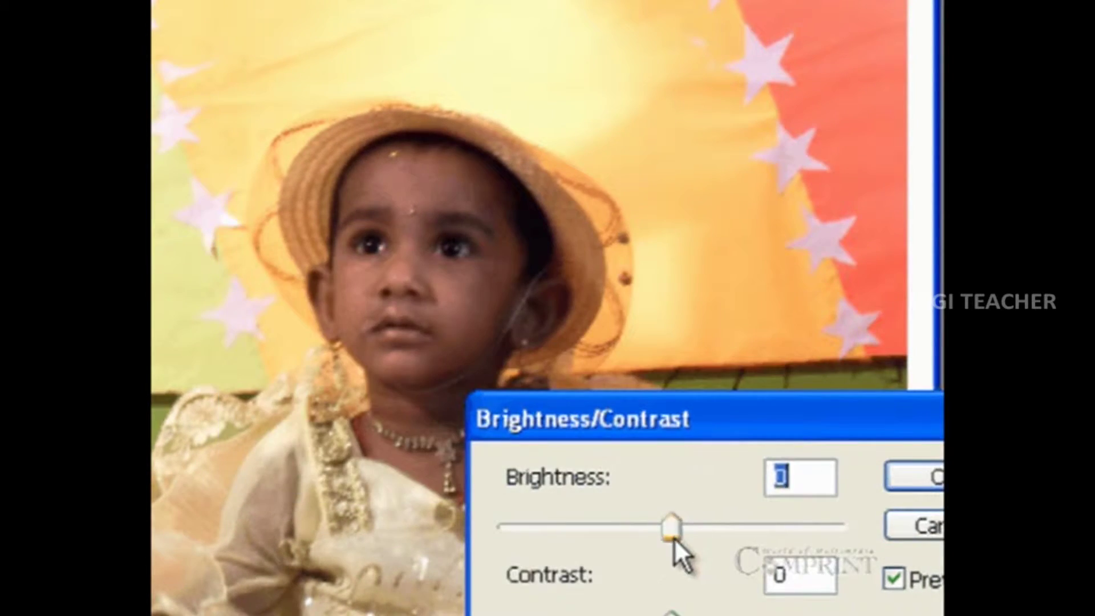
{"action": "mouse_move", "coordinate": [674, 538]}
{"action": "left_mouse_down"}
{"action": "mouse_move", "coordinate": [598, 471]}
{"action": "mouse_move", "coordinate": [640, 466]}
{"action": "left_mouse_up"}
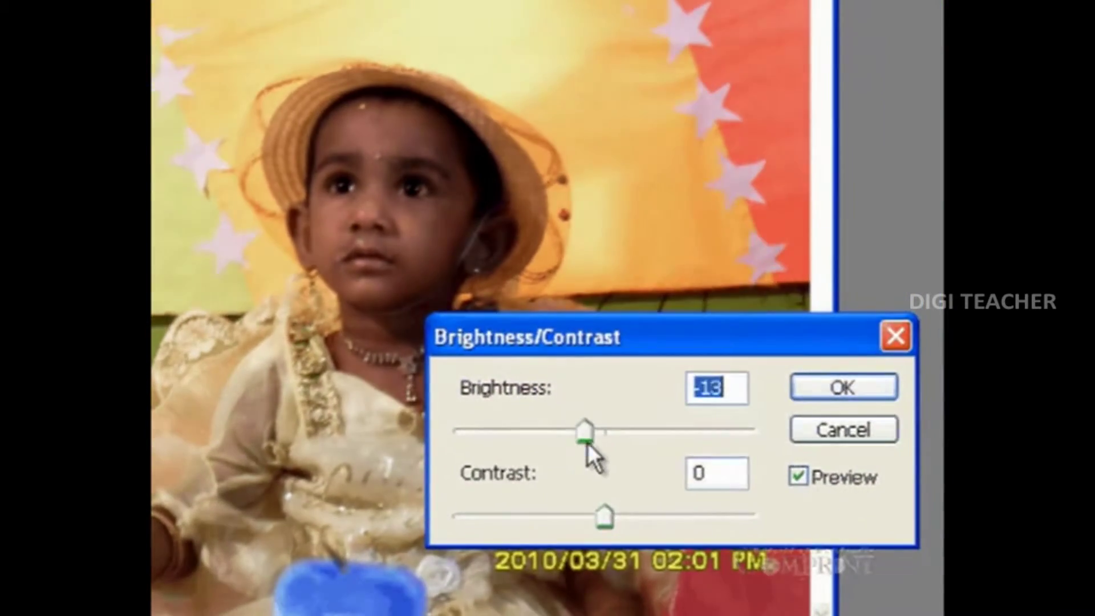
{"action": "mouse_move", "coordinate": [605, 520]}
{"action": "left_mouse_down"}
{"action": "mouse_move", "coordinate": [632, 520]}
{"action": "mouse_move", "coordinate": [579, 520]}
{"action": "left_mouse_up"}
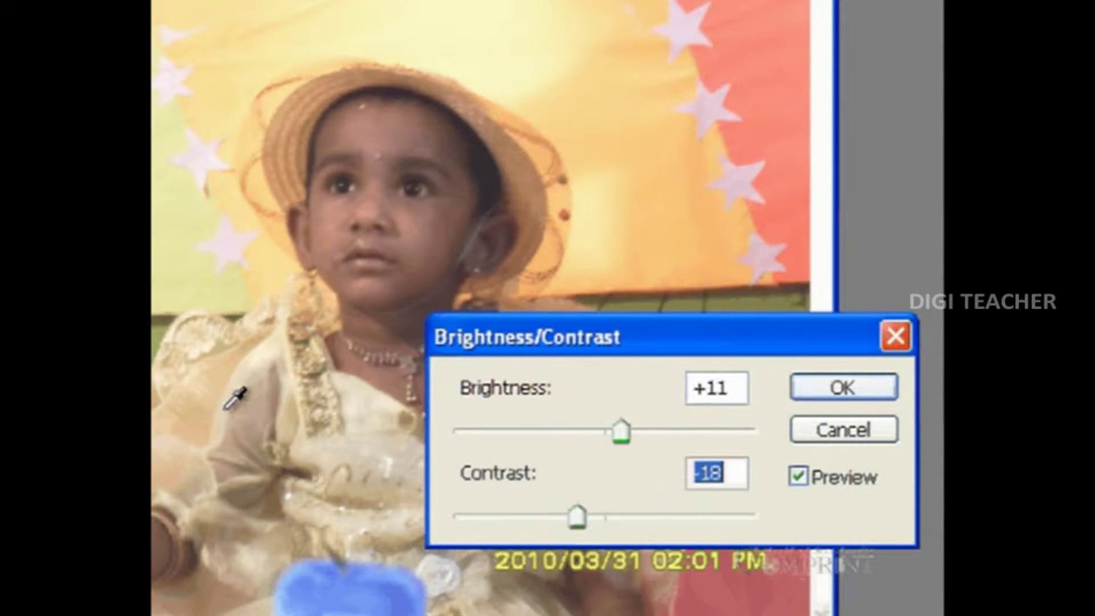
{"action": "left_click_drag", "start_coordinate": [576, 514], "coordinate": [587, 515]}
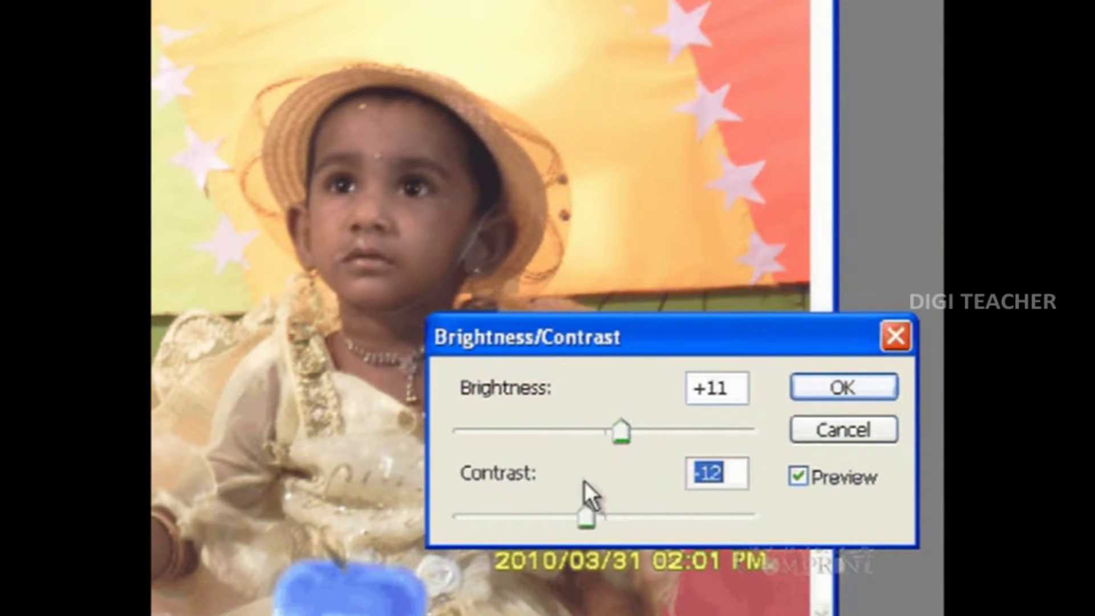
{"action": "left_click", "coordinate": [819, 388]}
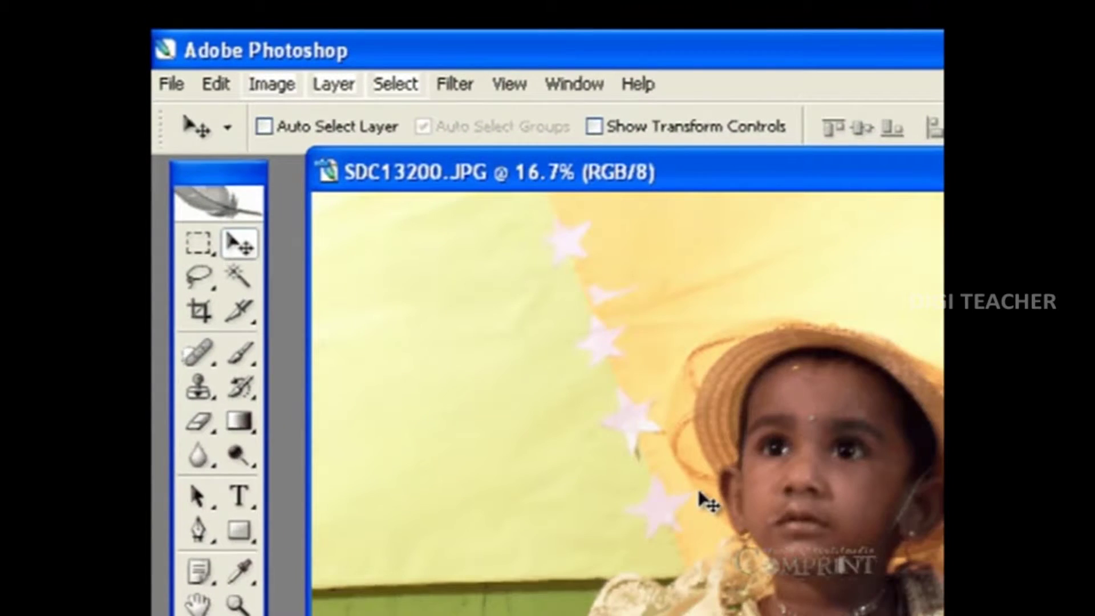
Bring up the Image > Adjustments commands again.
{"action": "left_click", "coordinate": [272, 86]}
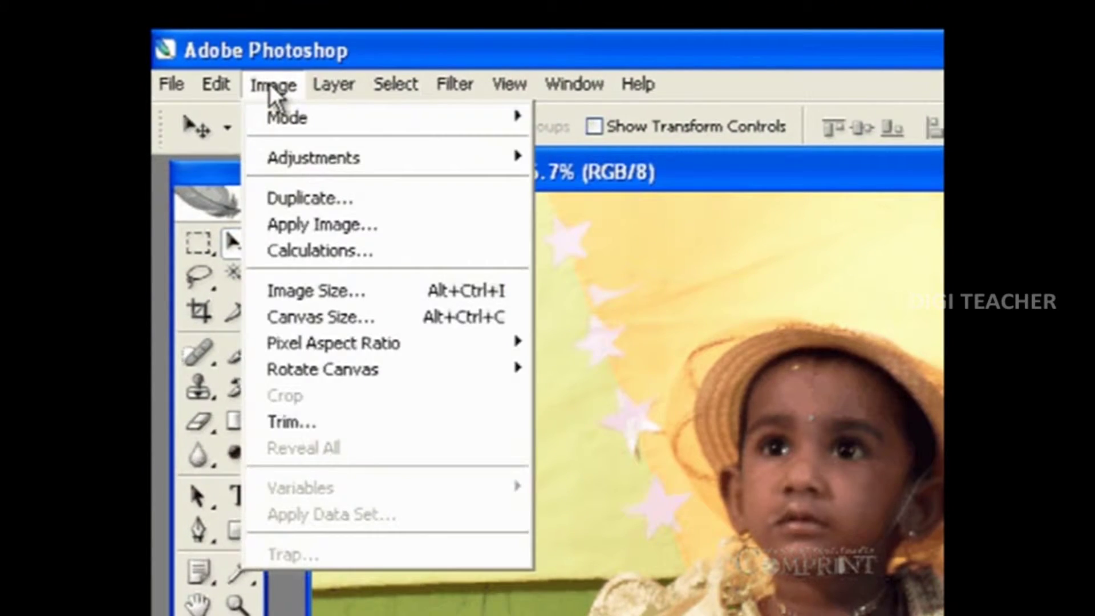
{"action": "mouse_move", "coordinate": [313, 158]}
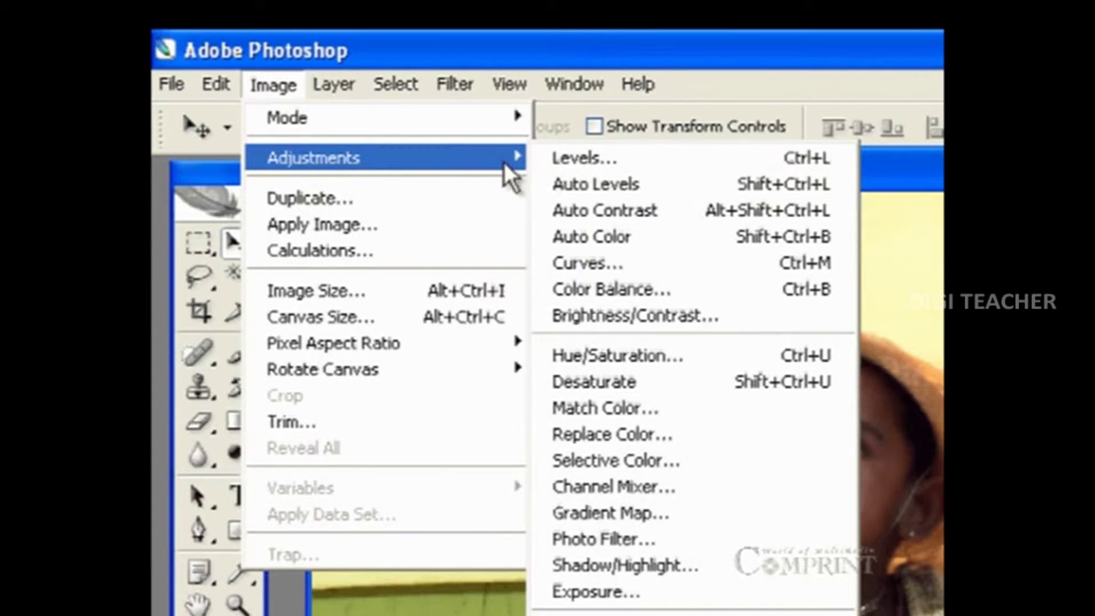
Apply Levels with input values 6, 1.15 and 219 to brighten the highlights.
{"action": "left_click", "coordinate": [596, 169]}
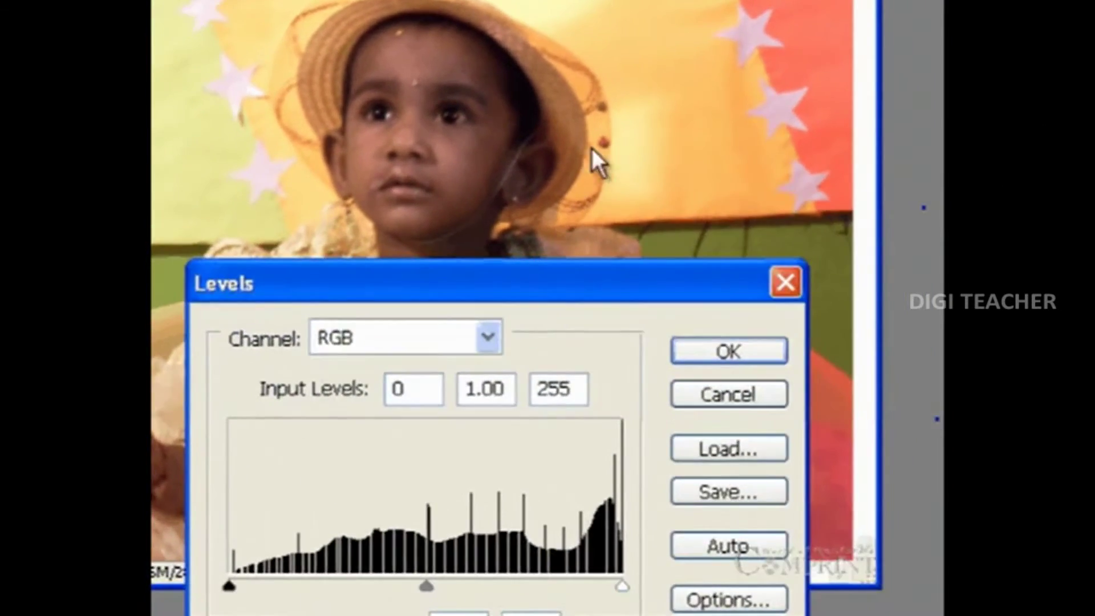
{"action": "left_click_drag", "start_coordinate": [622, 376], "coordinate": [620, 73]}
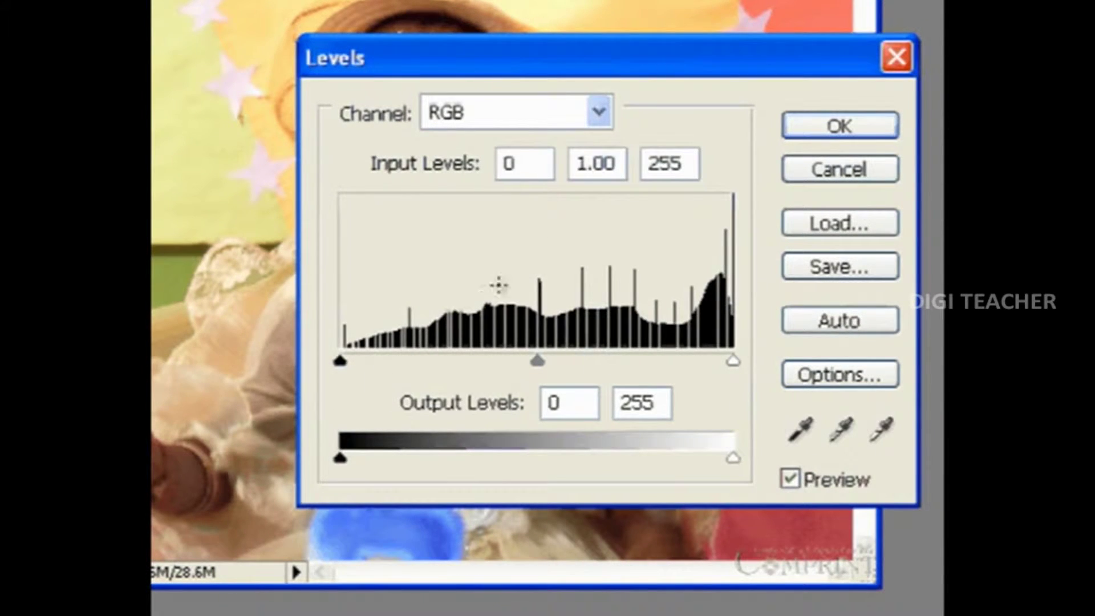
{"action": "left_click_drag", "start_coordinate": [490, 57], "coordinate": [656, 111]}
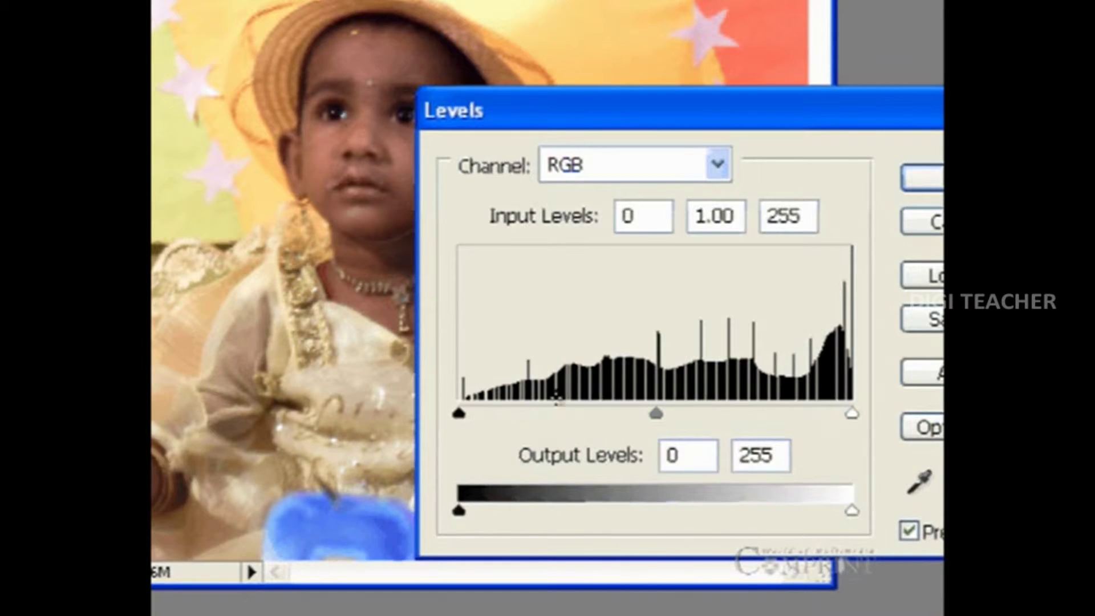
{"action": "mouse_move", "coordinate": [459, 413]}
{"action": "left_mouse_down"}
{"action": "mouse_move", "coordinate": [513, 414]}
{"action": "mouse_move", "coordinate": [468, 411]}
{"action": "left_mouse_up"}
{"action": "left_click_drag", "start_coordinate": [659, 413], "coordinate": [630, 413]}
{"action": "left_click_drag", "start_coordinate": [854, 412], "coordinate": [796, 408]}
{"action": "left_click_drag", "start_coordinate": [615, 413], "coordinate": [617, 411]}
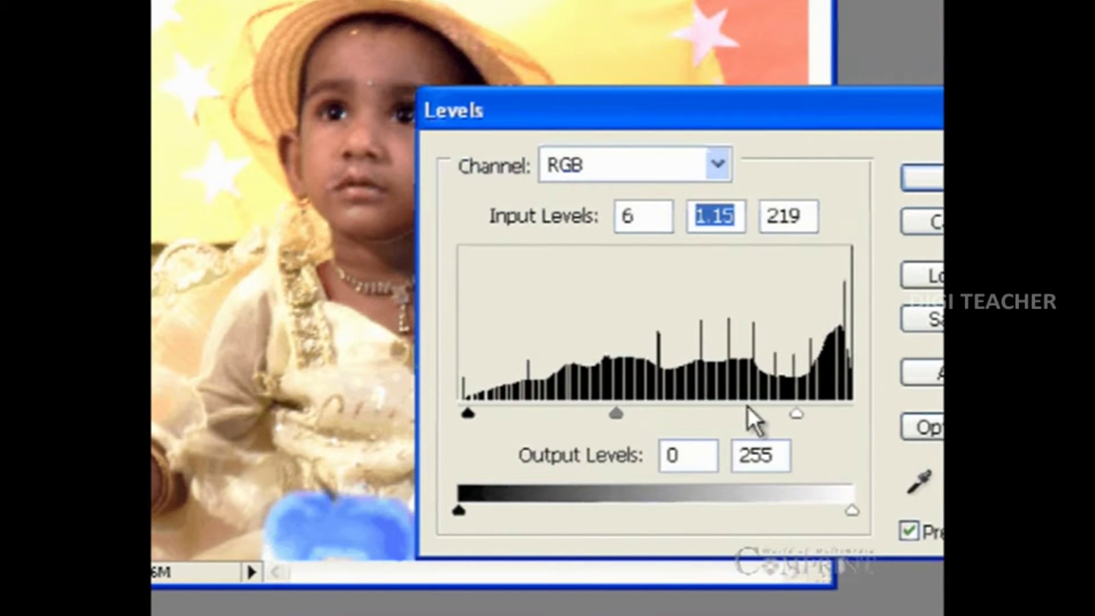
{"action": "left_click_drag", "start_coordinate": [780, 121], "coordinate": [630, 116]}
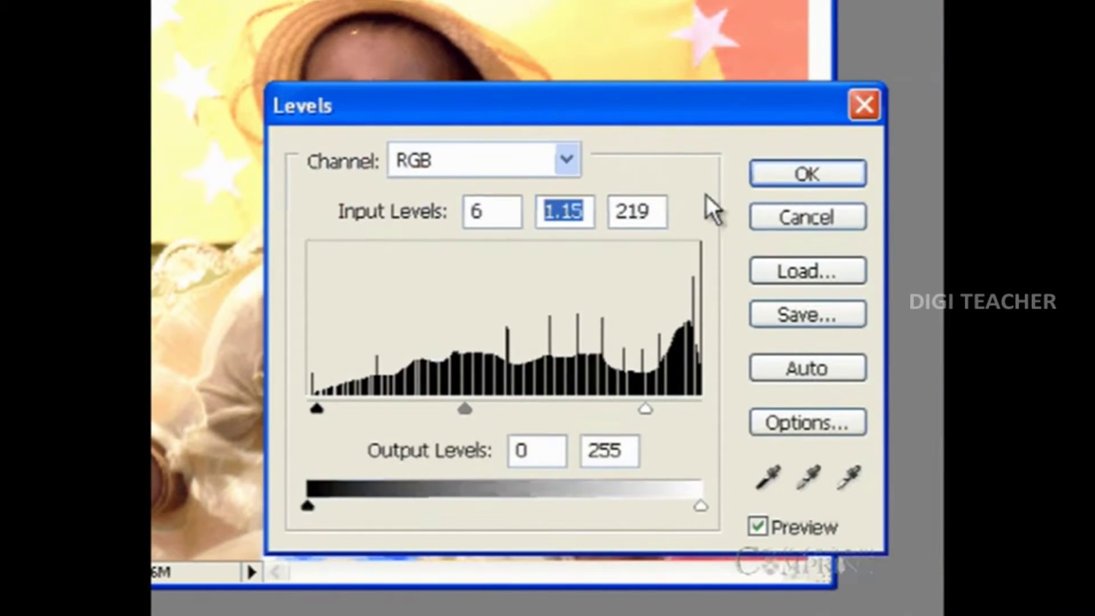
{"action": "left_click", "coordinate": [765, 170]}
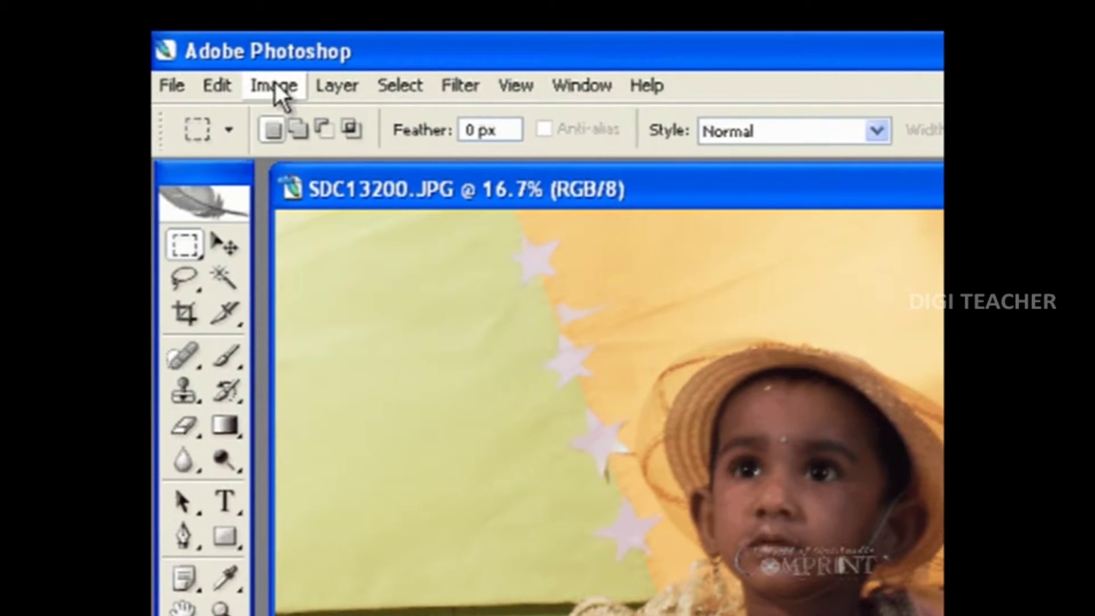
Apply a two-point Curves adjustment lifting the midtones from 119 to 164.
{"action": "left_click", "coordinate": [274, 86]}
{"action": "mouse_move", "coordinate": [316, 161]}
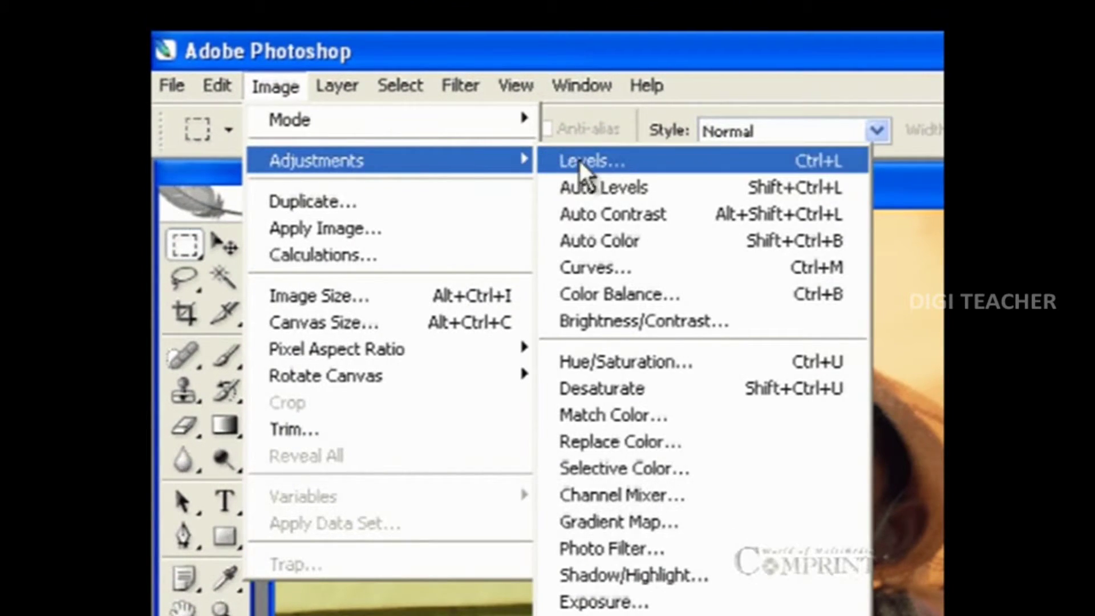
{"action": "left_click", "coordinate": [641, 258]}
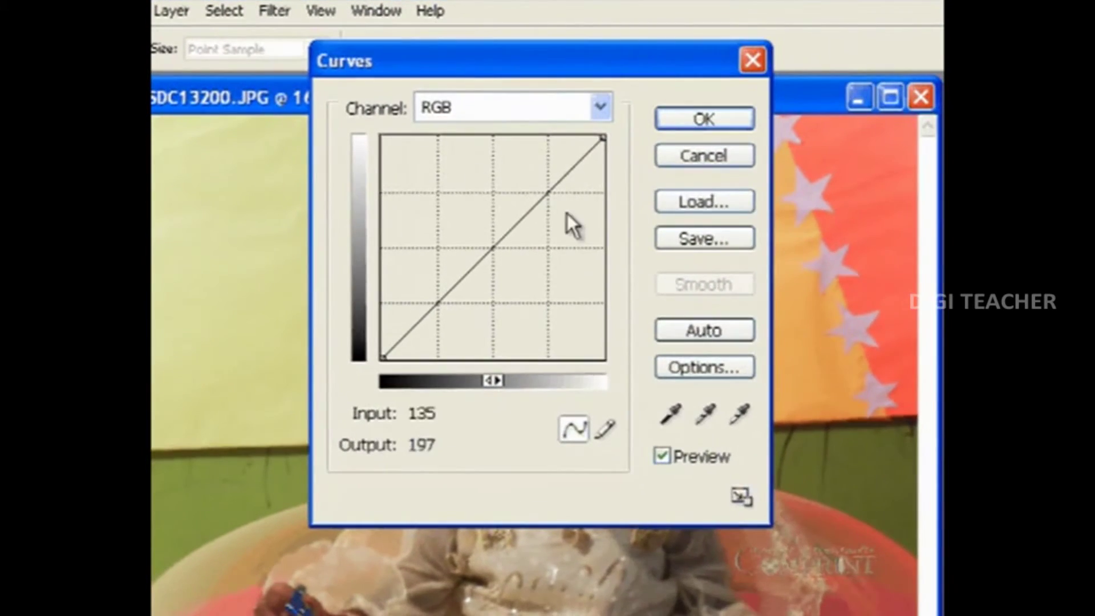
{"action": "mouse_move", "coordinate": [482, 85]}
{"action": "left_mouse_down"}
{"action": "mouse_move", "coordinate": [713, 231]}
{"action": "mouse_move", "coordinate": [793, 176]}
{"action": "left_mouse_up"}
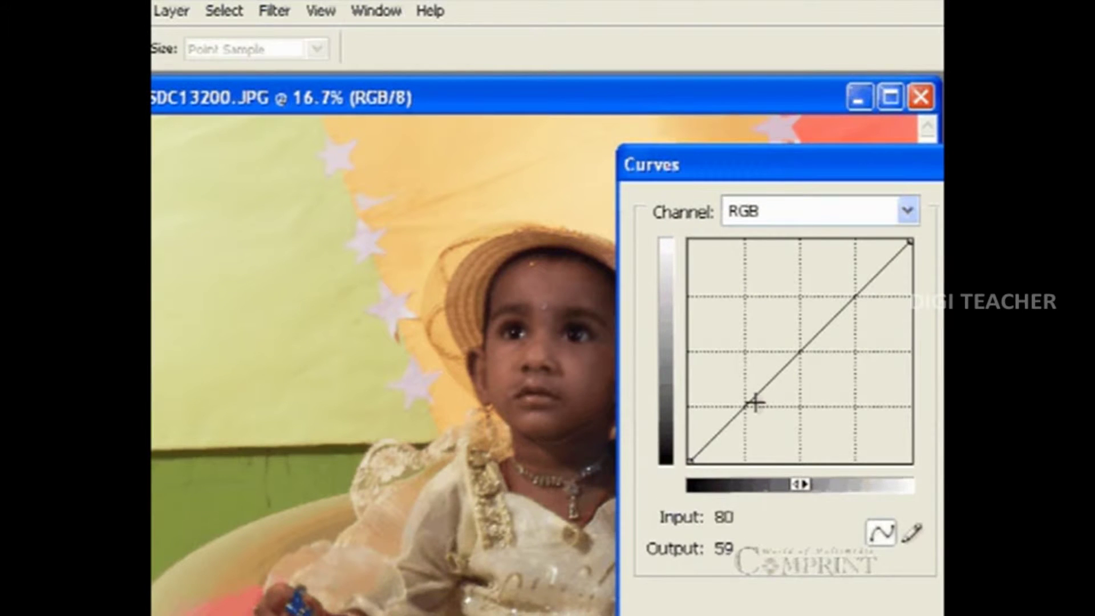
{"action": "left_click_drag", "start_coordinate": [745, 404], "coordinate": [720, 394]}
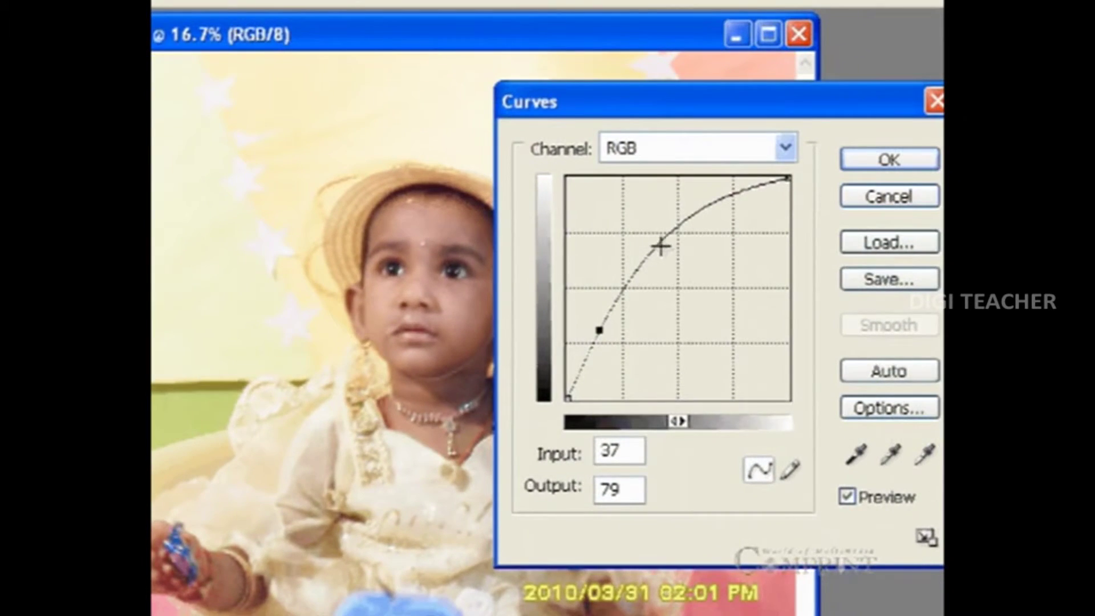
{"action": "left_click_drag", "start_coordinate": [650, 246], "coordinate": [670, 257]}
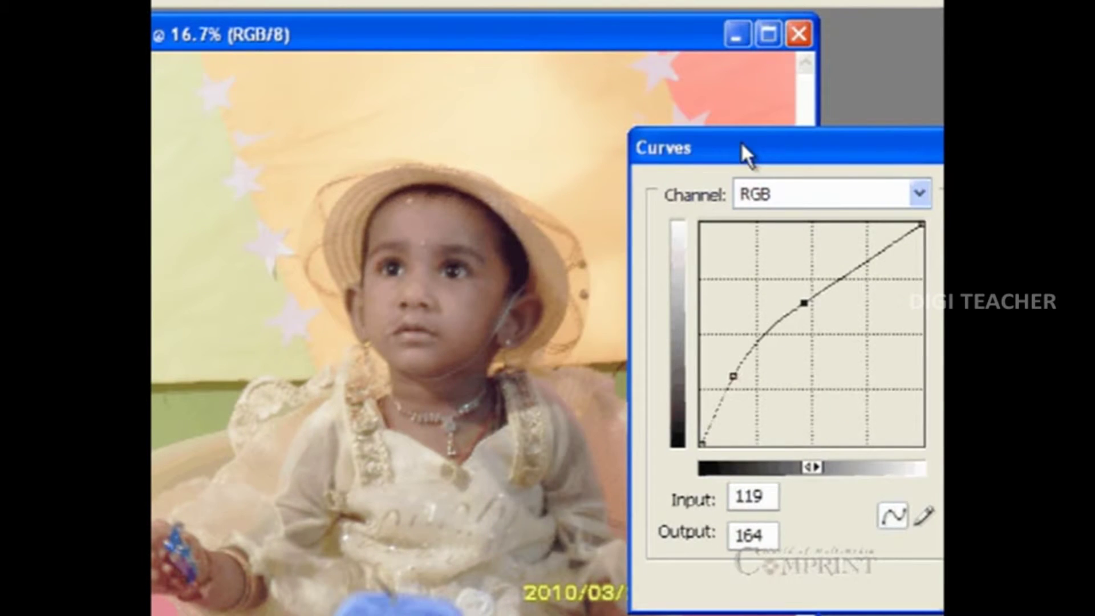
{"action": "left_click_drag", "start_coordinate": [741, 141], "coordinate": [547, 50]}
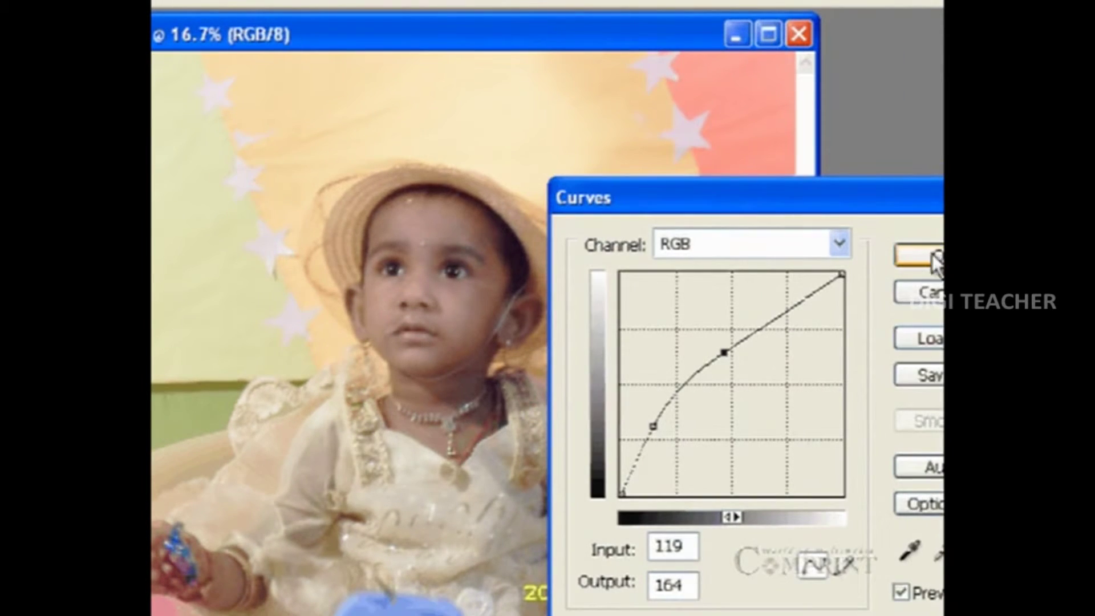
{"action": "left_click", "coordinate": [923, 255]}
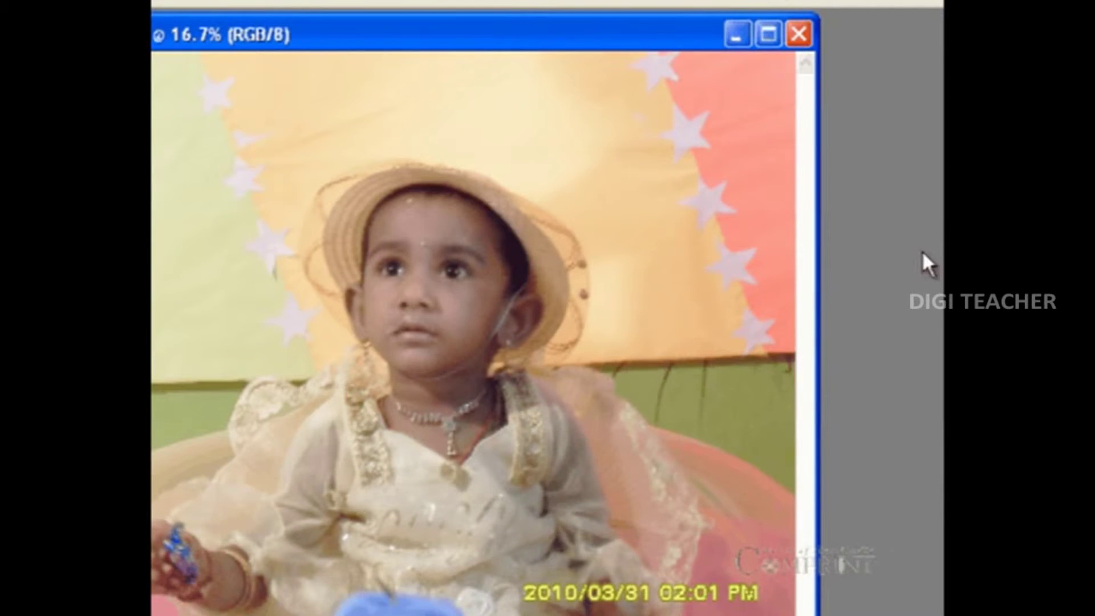
Try a brightening midpoint curve with Ctrl+M, then discard it.
{"action": "key", "text": "ctrl+m"}
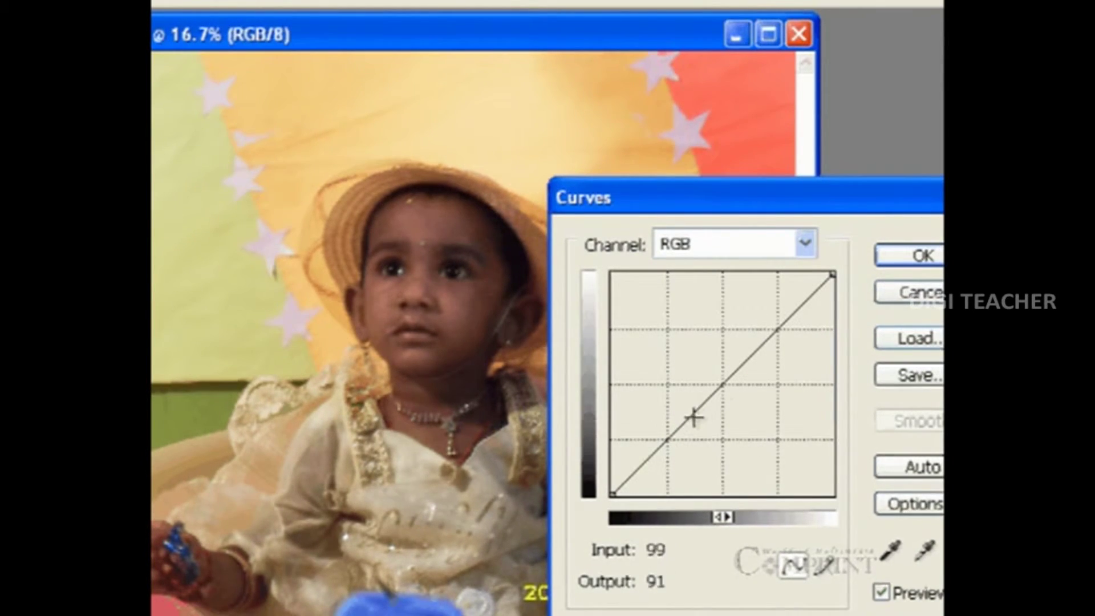
{"action": "left_click", "coordinate": [721, 385]}
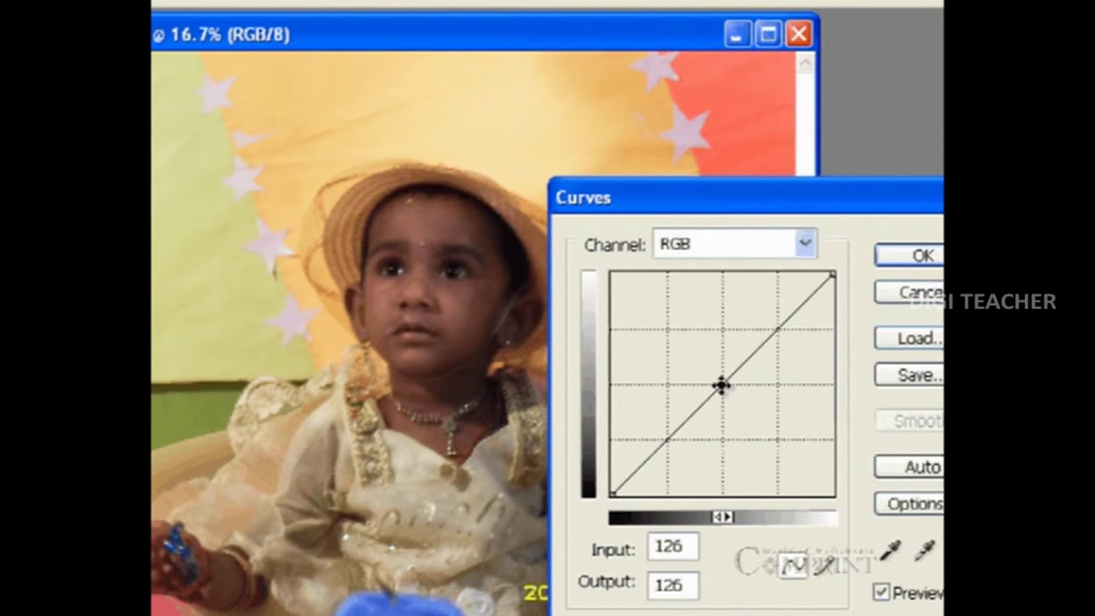
{"action": "left_click_drag", "start_coordinate": [722, 385], "coordinate": [708, 331]}
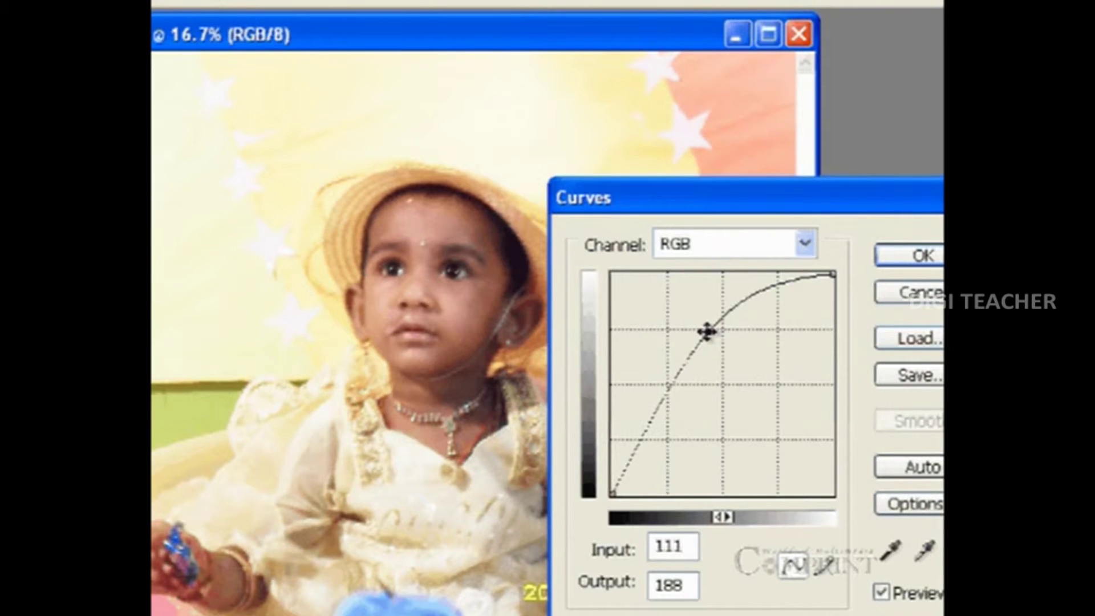
{"action": "mouse_move", "coordinate": [709, 332]}
{"action": "left_mouse_down"}
{"action": "mouse_move", "coordinate": [724, 413]}
{"action": "mouse_move", "coordinate": [741, 430]}
{"action": "mouse_move", "coordinate": [719, 414]}
{"action": "left_mouse_up"}
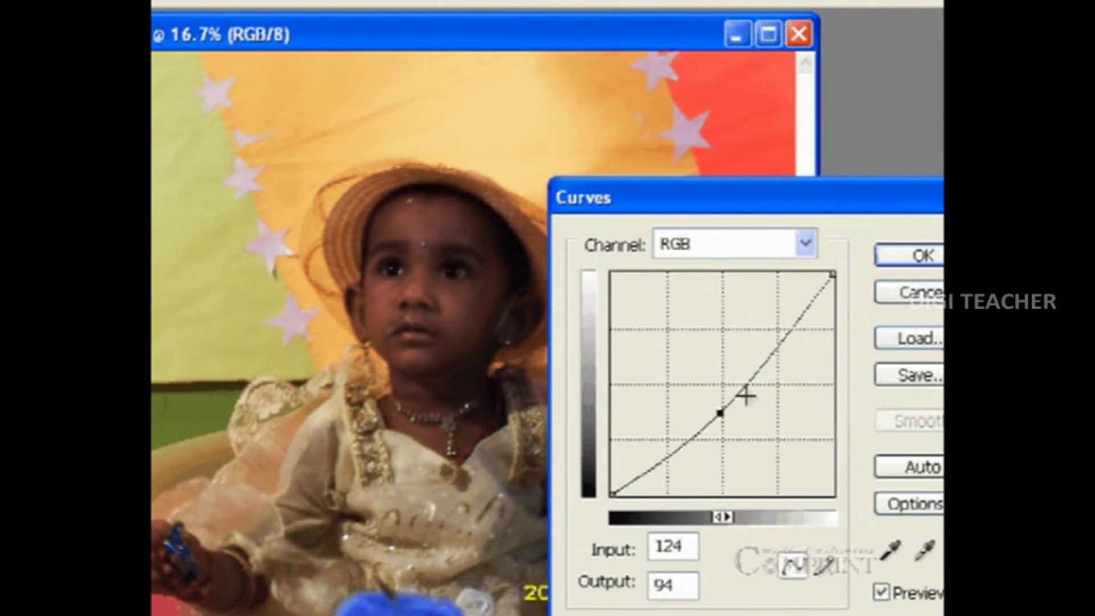
{"action": "left_click", "coordinate": [891, 292]}
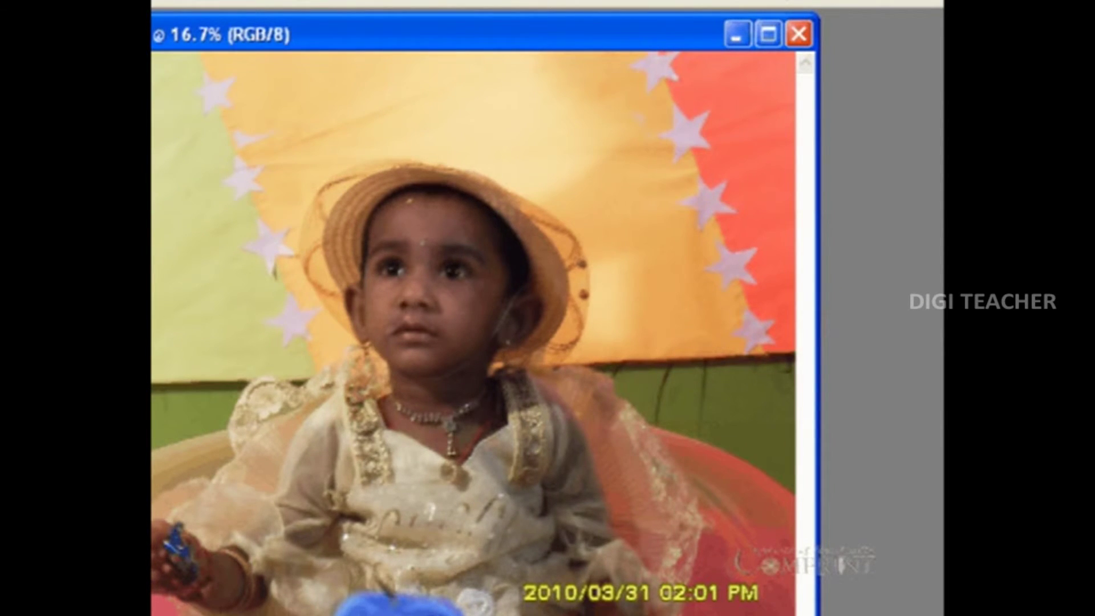
{"action": "key", "text": "ctrl+m"}
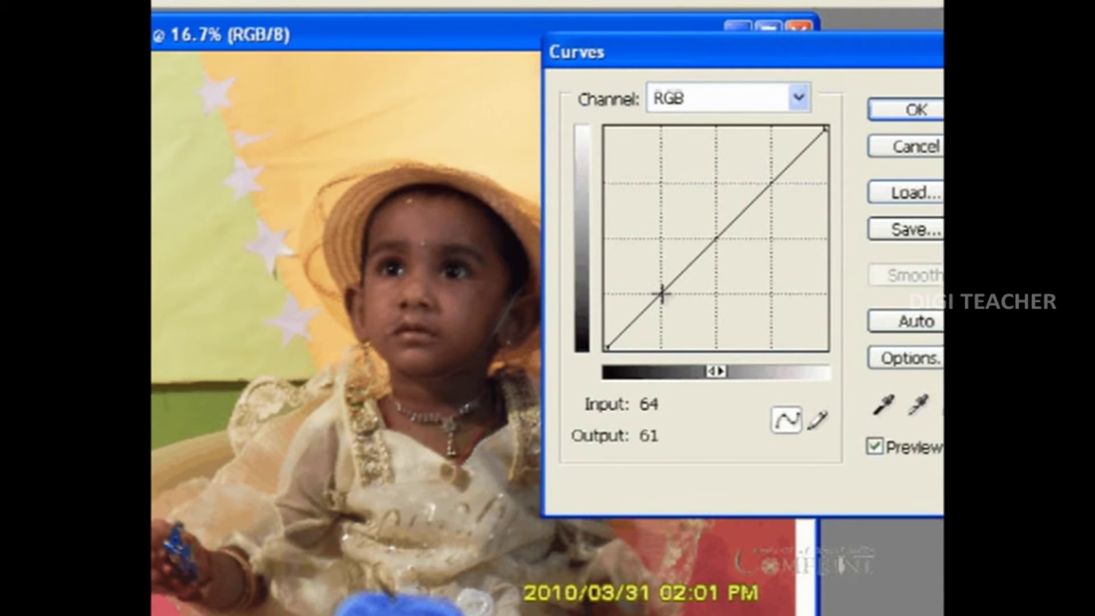
Lift the shadow curve point to 50/80 and ease an upper point to about 183/180.
{"action": "left_click_drag", "start_coordinate": [657, 292], "coordinate": [649, 279]}
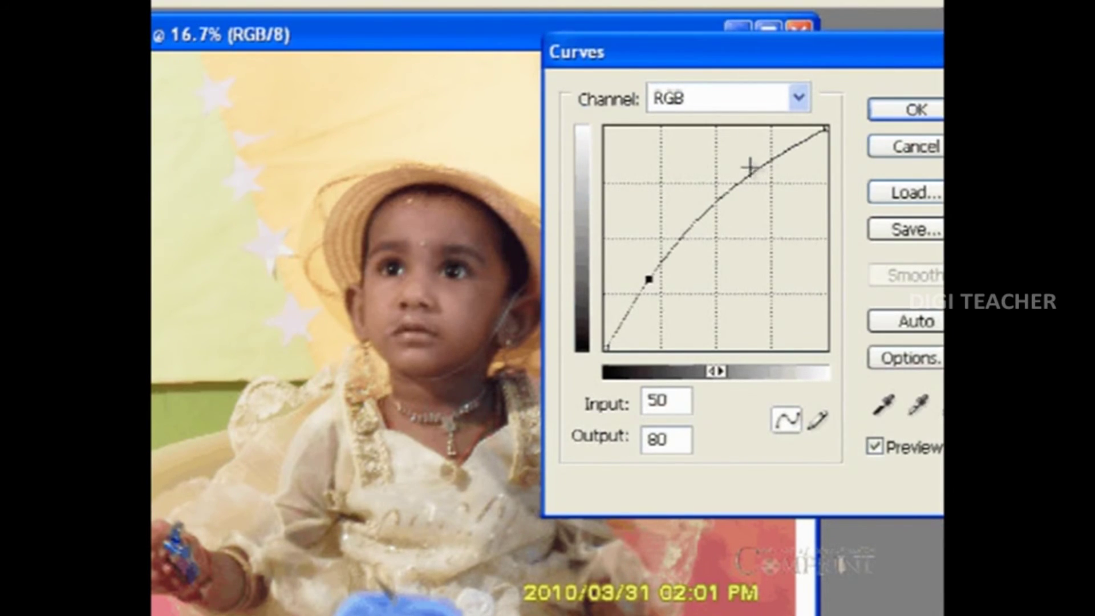
{"action": "left_click_drag", "start_coordinate": [763, 168], "coordinate": [764, 187]}
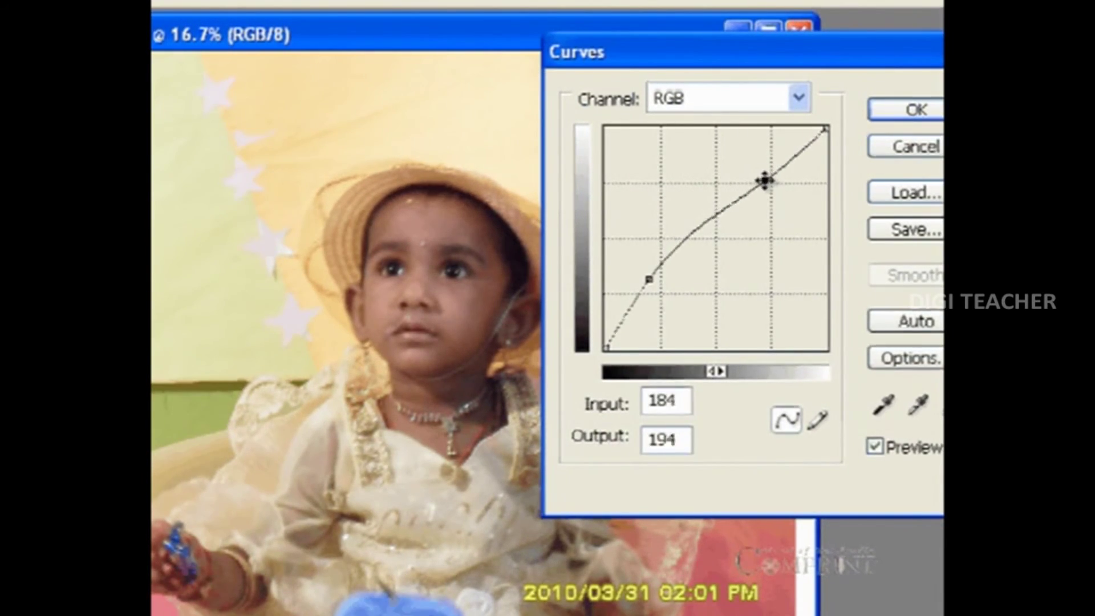
{"action": "left_click_drag", "start_coordinate": [763, 184], "coordinate": [772, 203]}
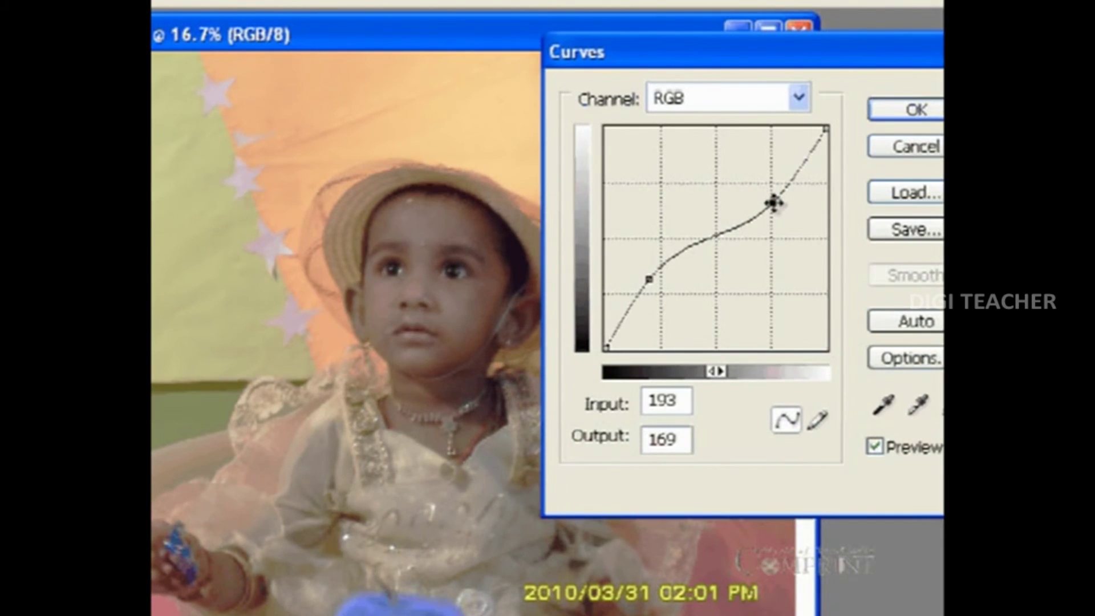
{"action": "left_click_drag", "start_coordinate": [773, 201], "coordinate": [764, 194]}
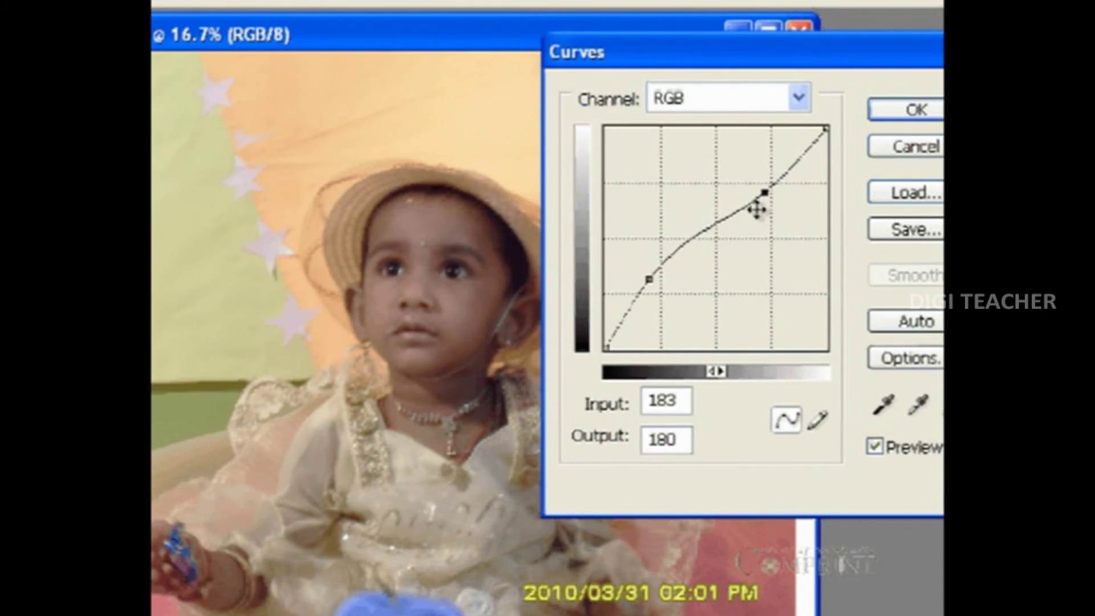